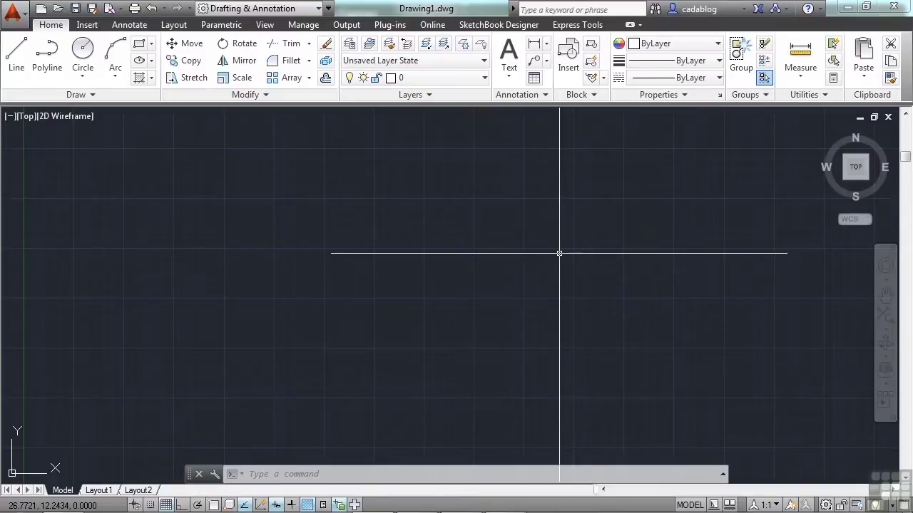
# Toggle running object snap with F3 several times, then switch it off from the status bar
pyautogui.press('F3')
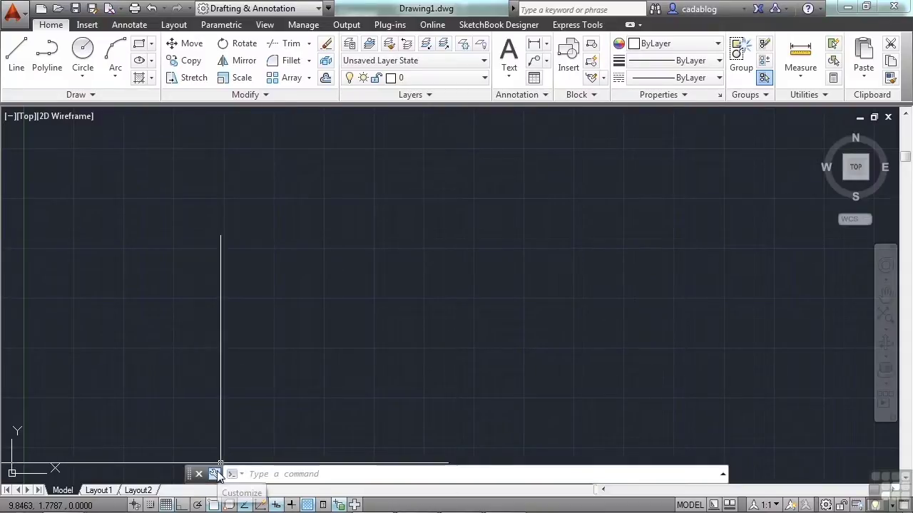
pyautogui.press('F3')
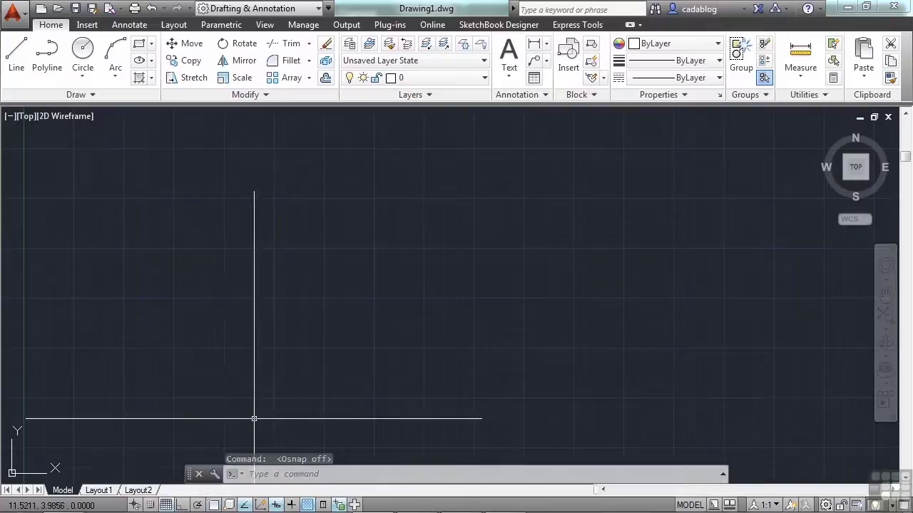
pyautogui.press('F3')
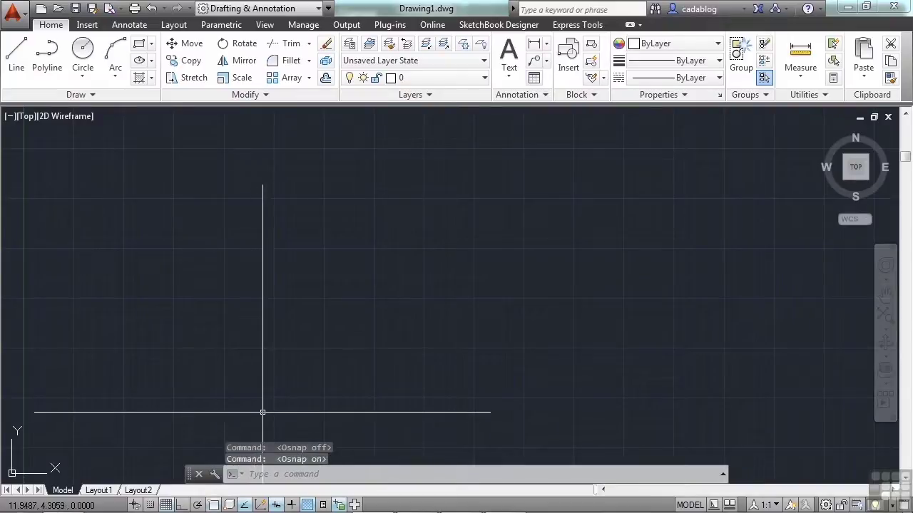
pyautogui.press('F3')
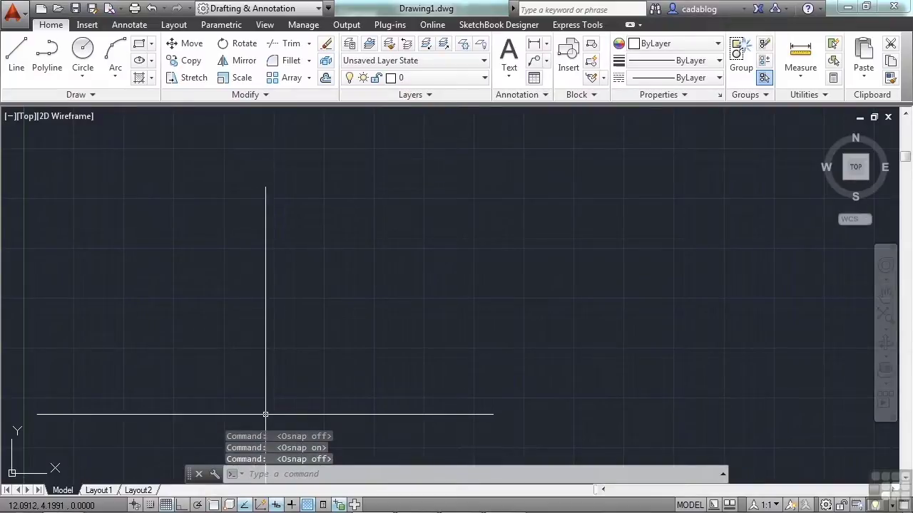
pyautogui.press('F3')
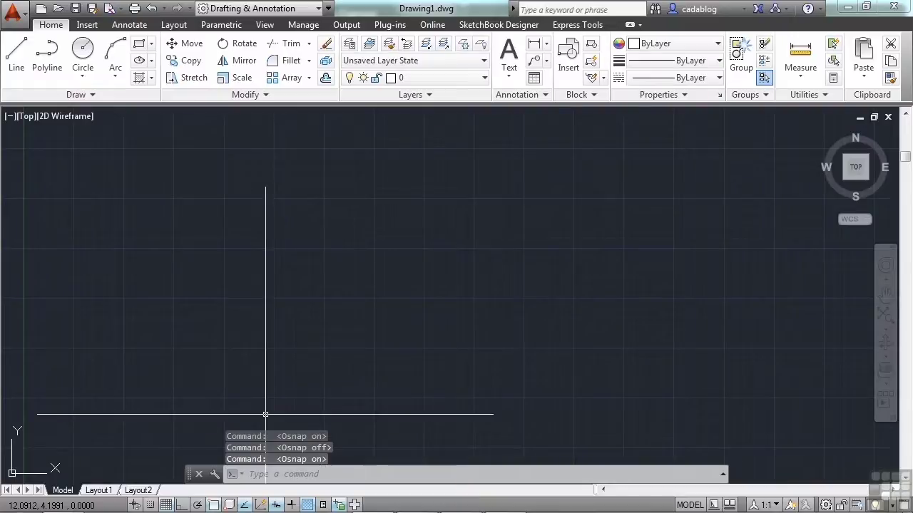
pyautogui.click(214, 505)
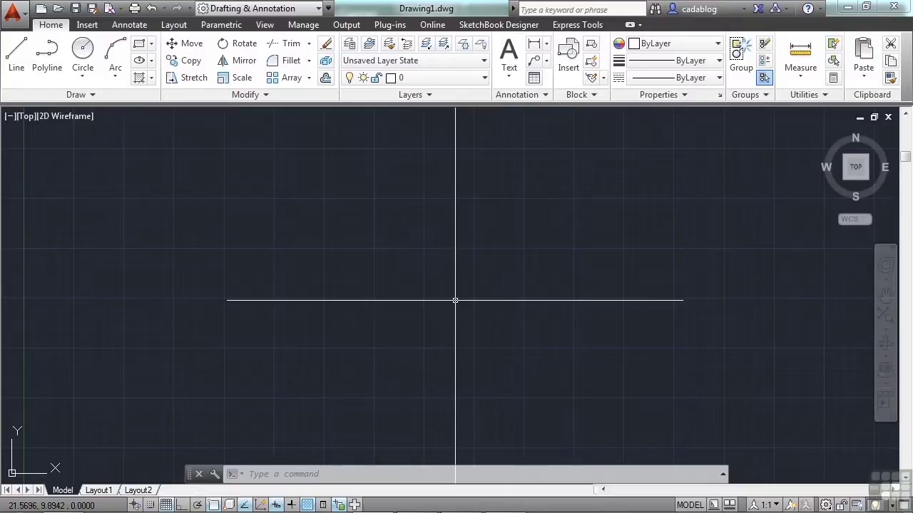
# Draw a short slanted line in the upper-left of the drawing with the L command
pyautogui.write('l')
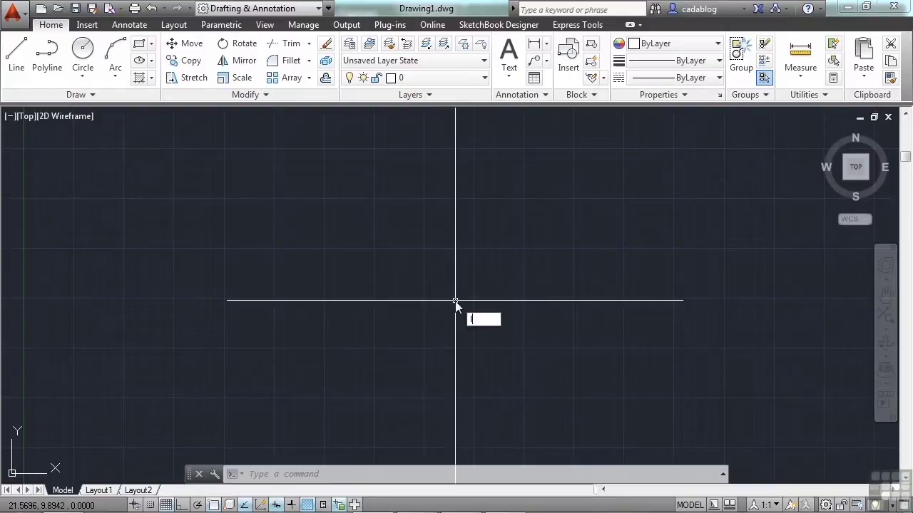
pyautogui.press('Return')
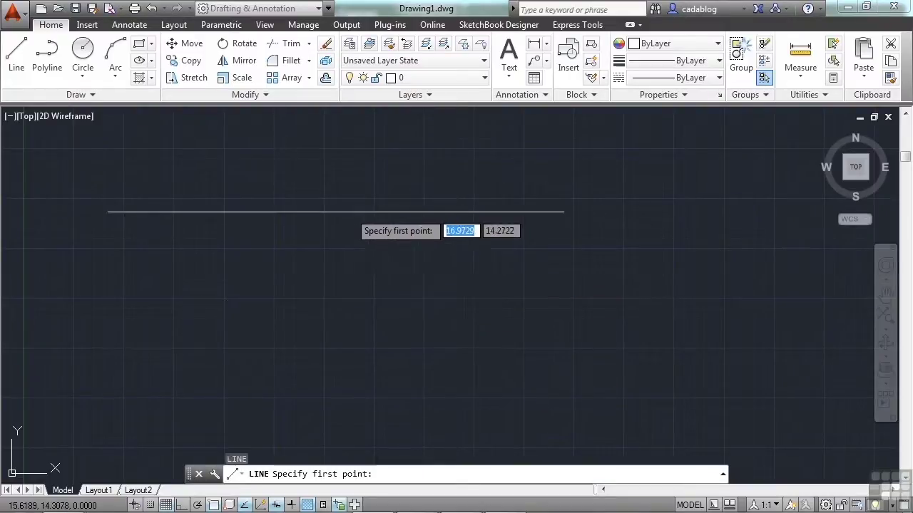
pyautogui.click(270, 220)
pyautogui.click(441, 238)
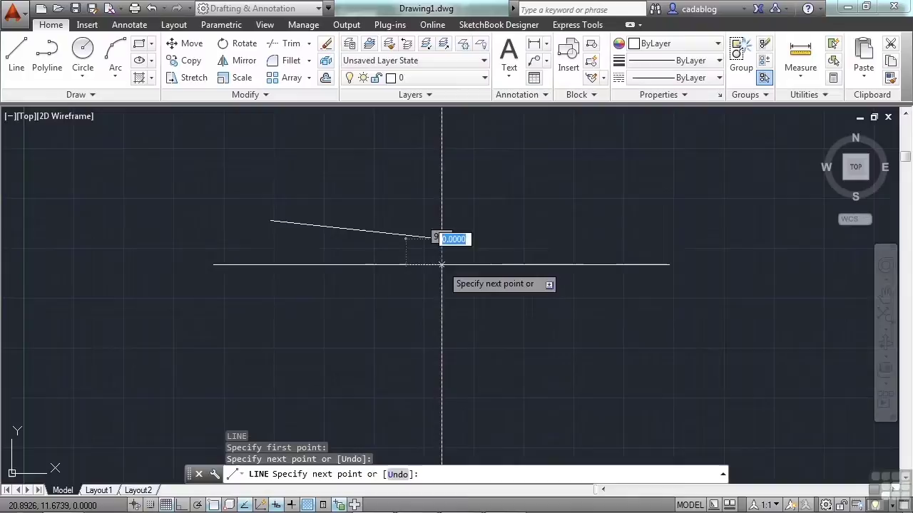
pyautogui.press('Return')
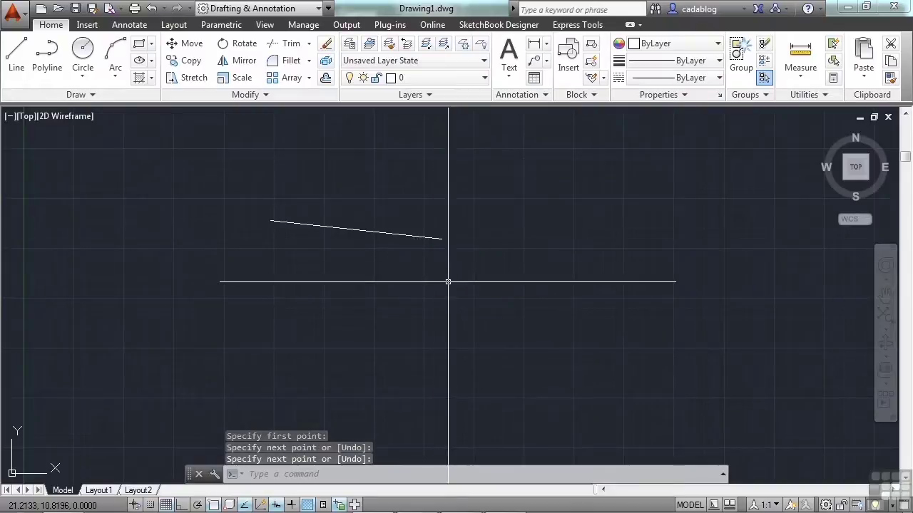
# Start a second line lower down, turn dynamic input off, and end it on the slanted line's endpoint
pyautogui.press('Return')
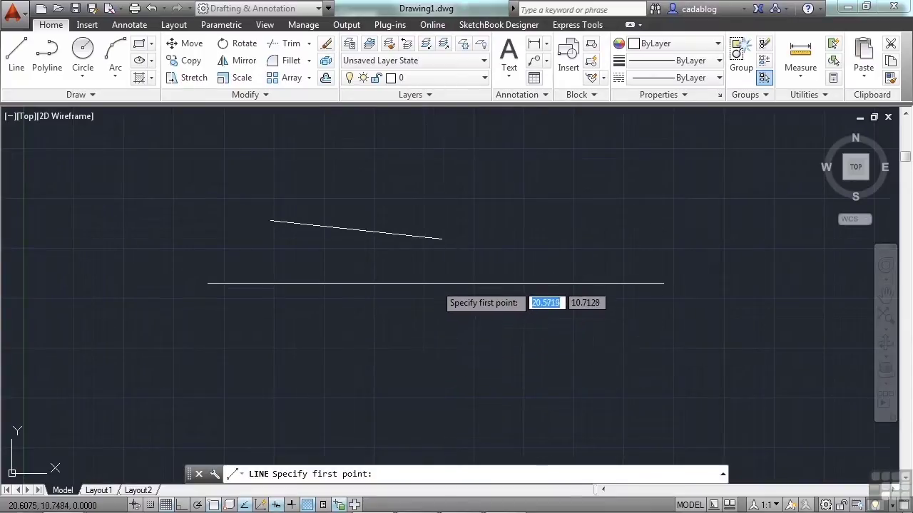
pyautogui.click(395, 350)
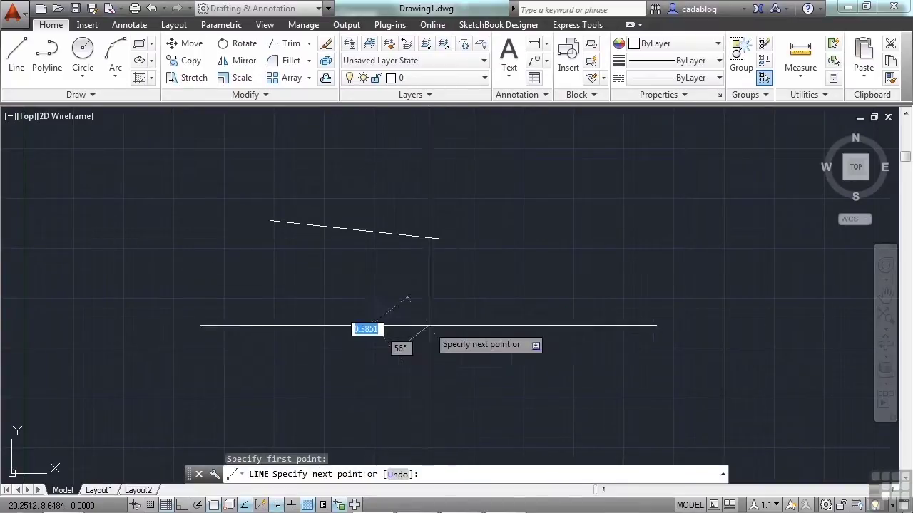
pyautogui.click(277, 505)
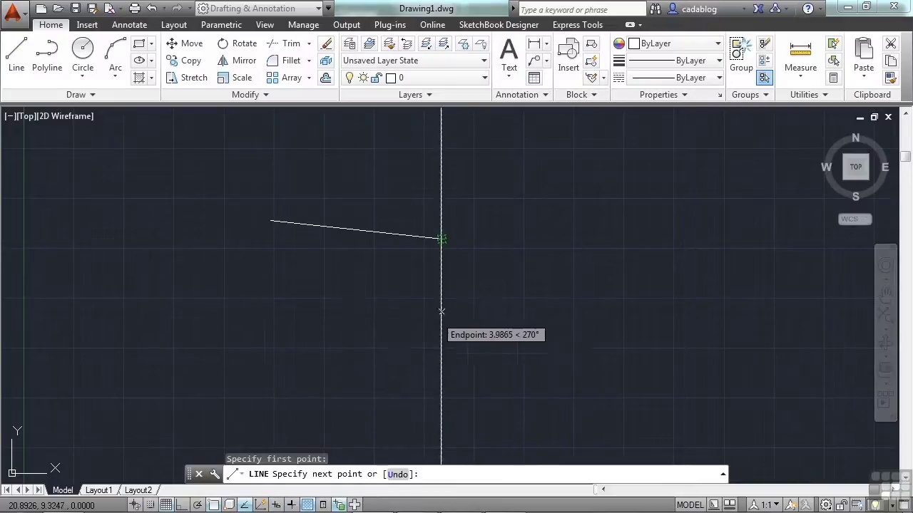
pyautogui.click(443, 238)
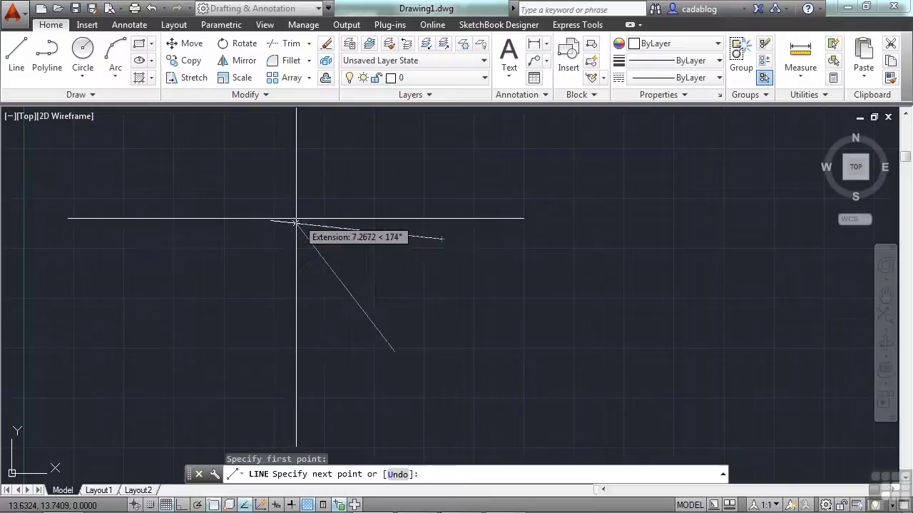
# Cancel the pending line and open Drafting Settings' Object Snap tab with the OS command
pyautogui.press('Escape')
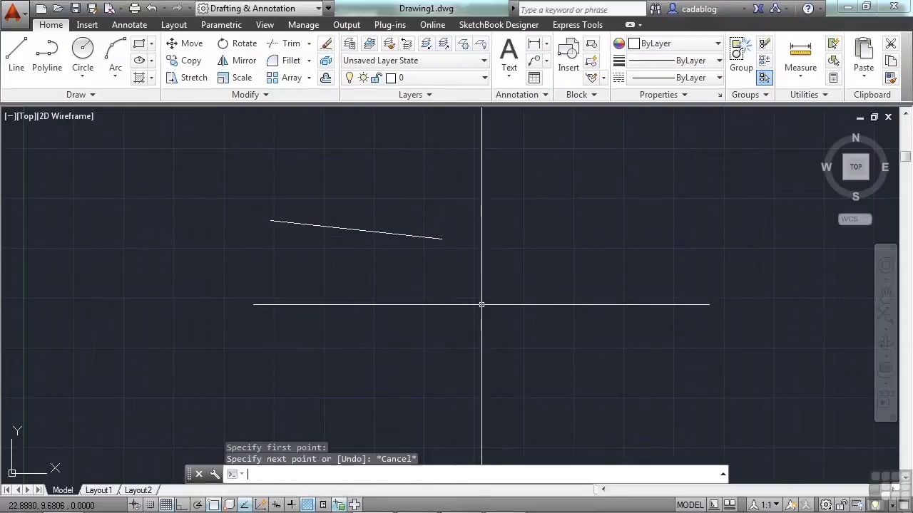
pyautogui.write('os')
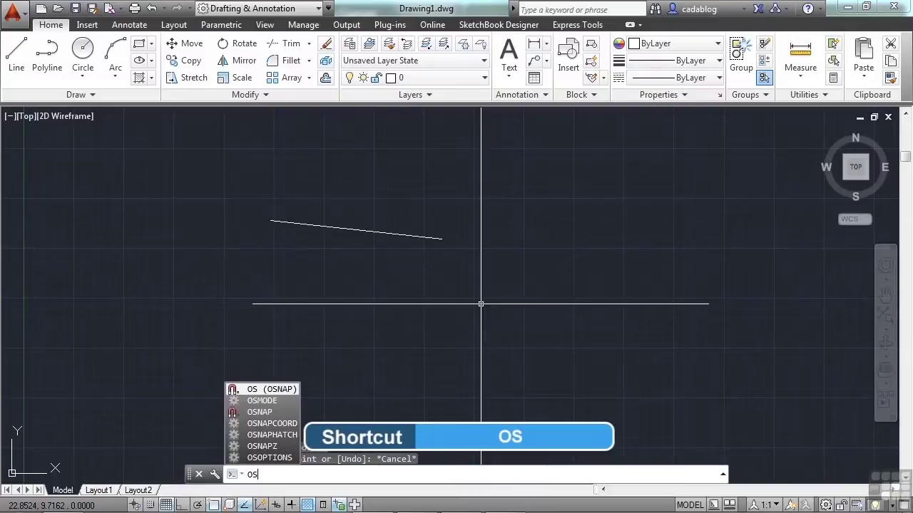
pyautogui.press('Return')
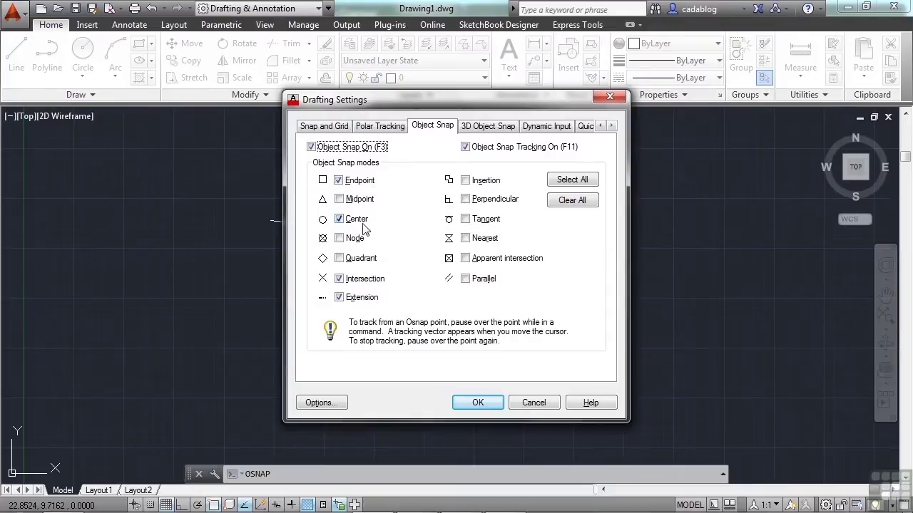
# Reset the snap modes with Clear All and Select All, then uncheck Nearest and Parallel
pyautogui.click(340, 221)
pyautogui.click(340, 221)
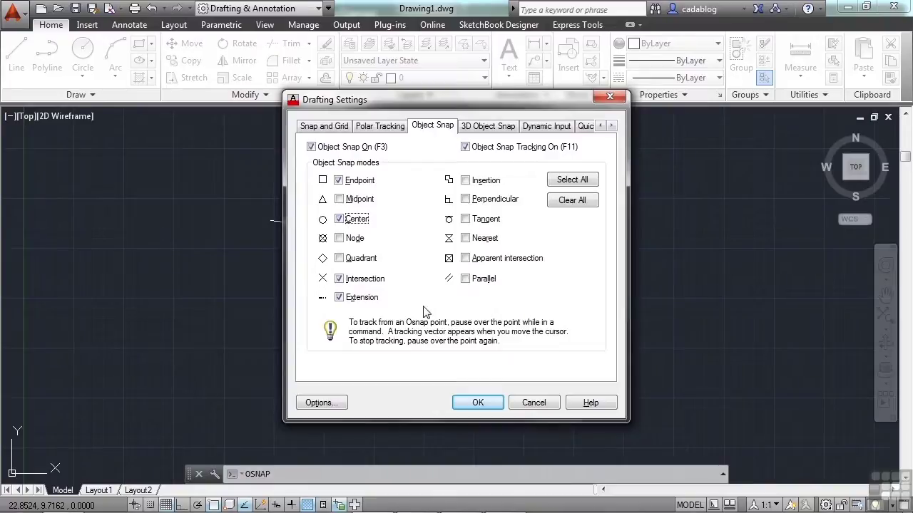
pyautogui.click(572, 201)
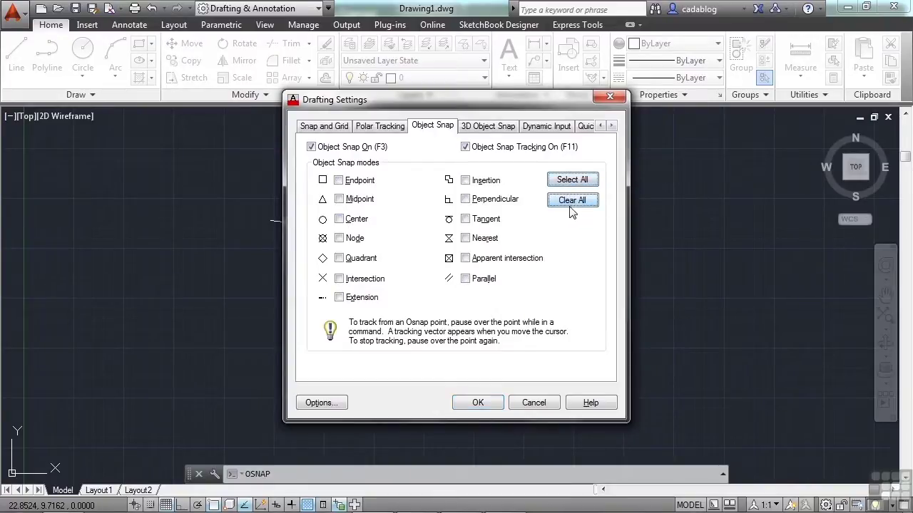
pyautogui.click(578, 179)
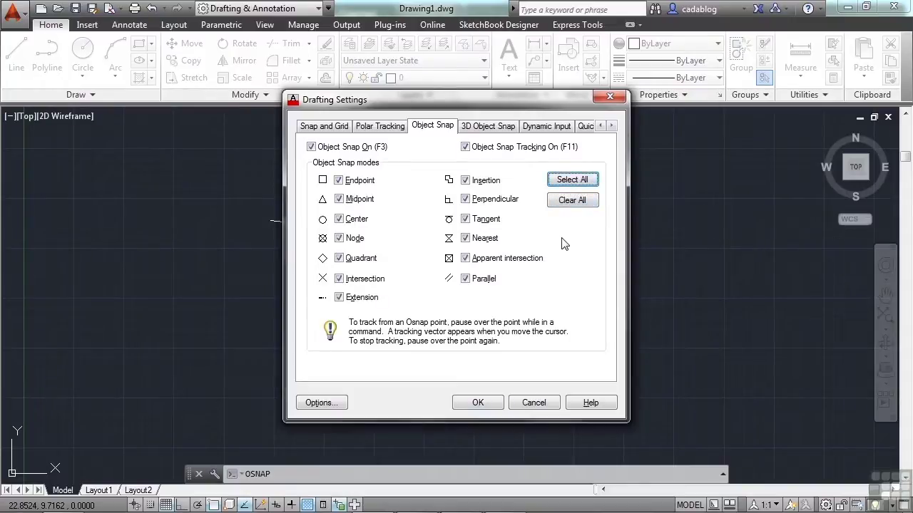
pyautogui.click(466, 238)
pyautogui.click(465, 279)
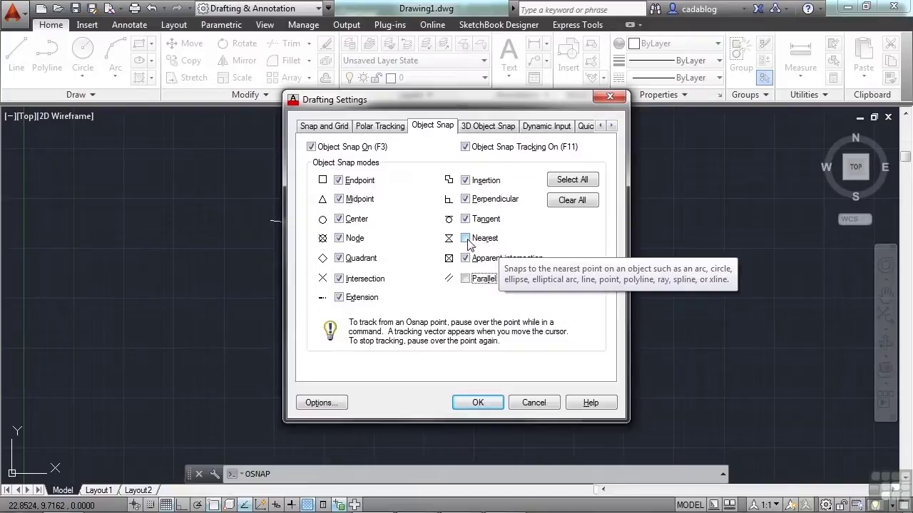
# Keep Nearest unchecked and confirm the Drafting Settings with OK
pyautogui.click(467, 241)
pyautogui.click(479, 241)
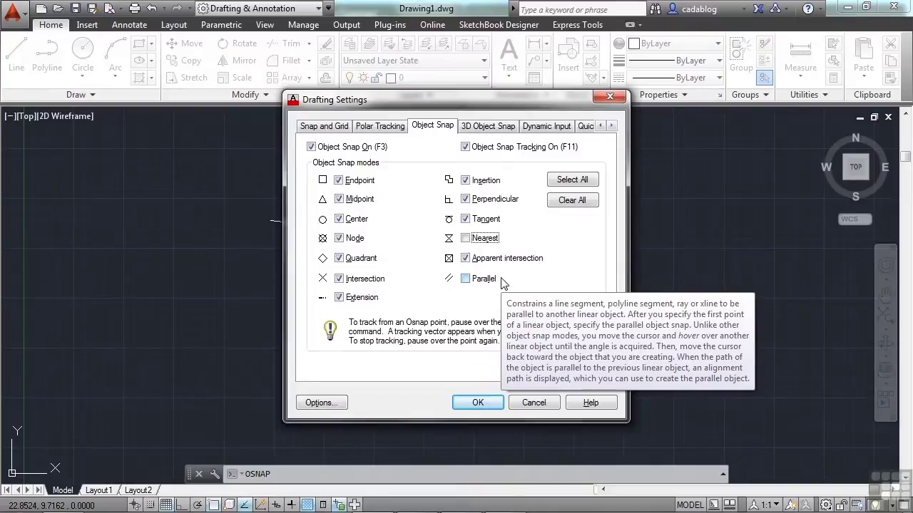
pyautogui.click(478, 403)
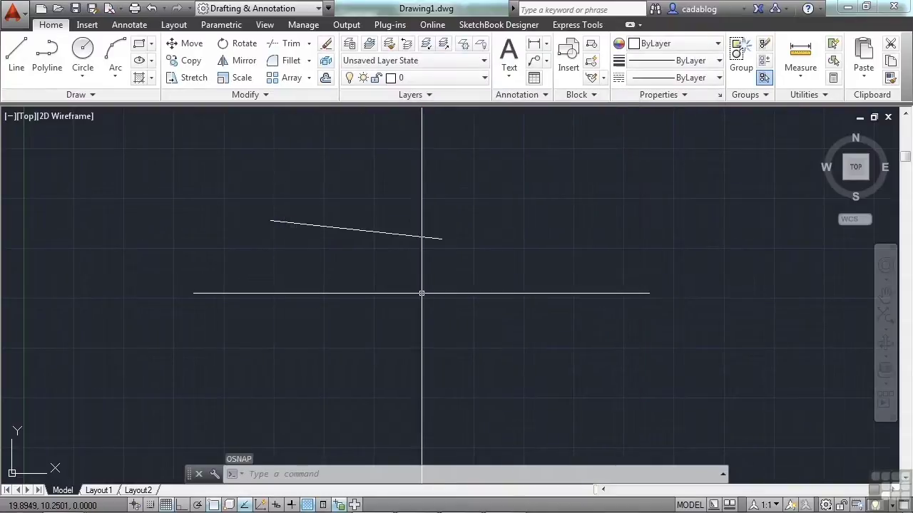
# Start a line below the slanted line and try a one-off END snap for its second point
pyautogui.write('l')
pyautogui.press('Return')
pyautogui.click(414, 360)
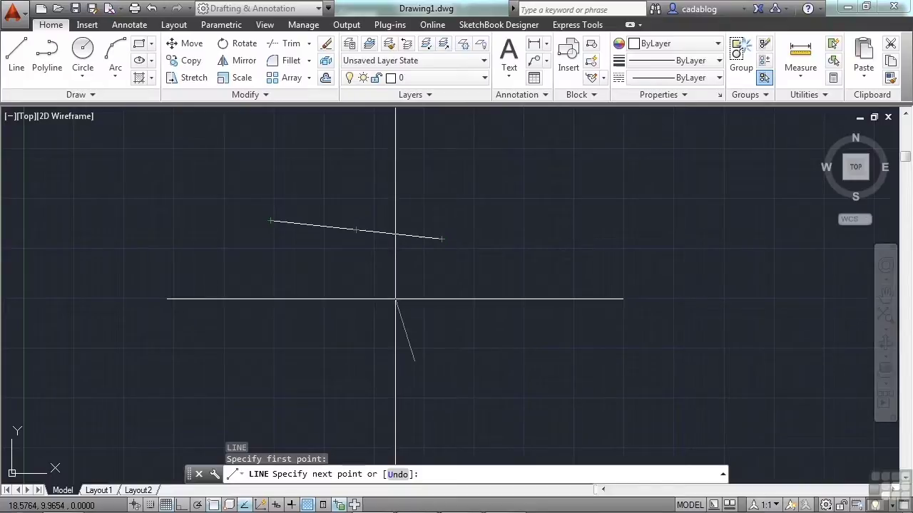
pyautogui.write('end')
pyautogui.press('Return')
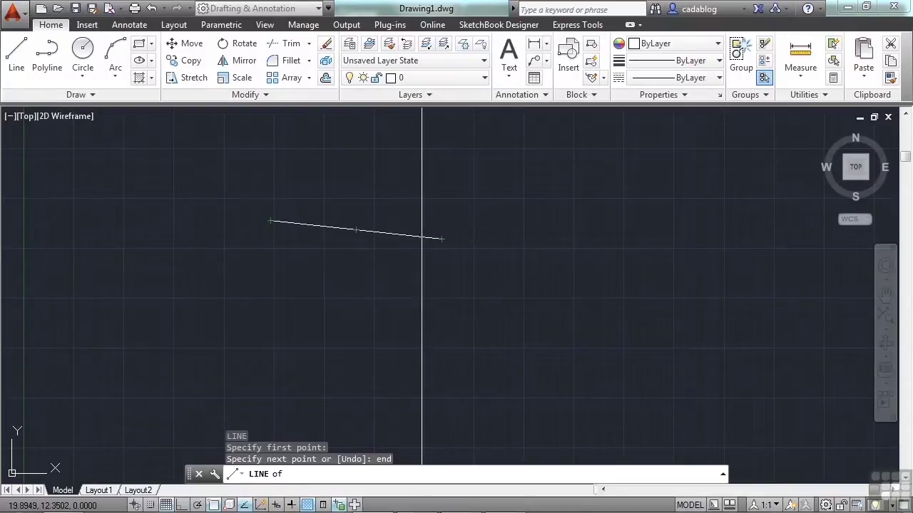
pyautogui.click(473, 309)
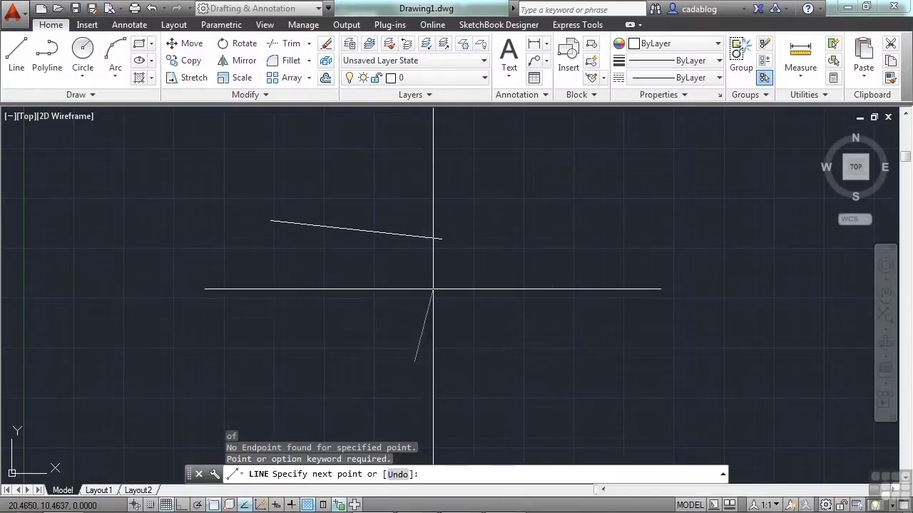
# Finish the line on the slanted line using a one-off Nearest snap from the Shift+right-click menu
pyautogui.keyDown('shift'); pyautogui.rightClick(470, 284); pyautogui.keyUp('shift')
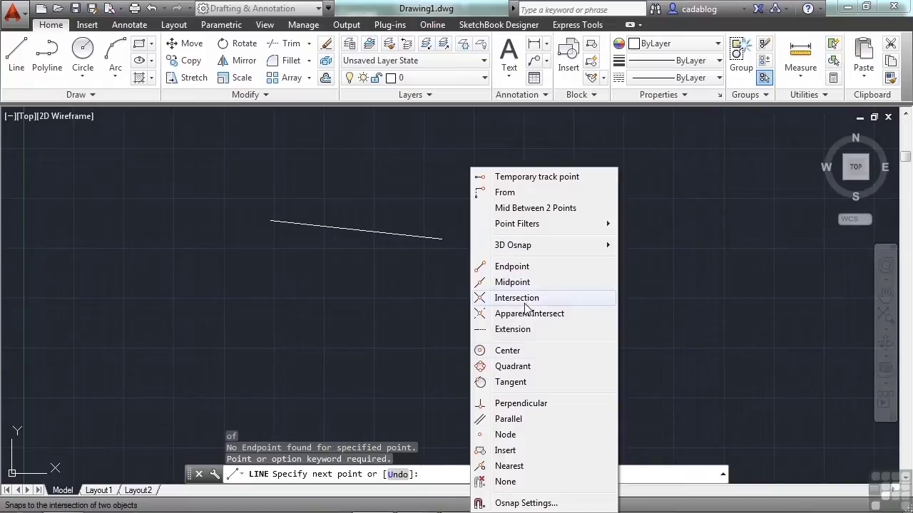
pyautogui.click(515, 472)
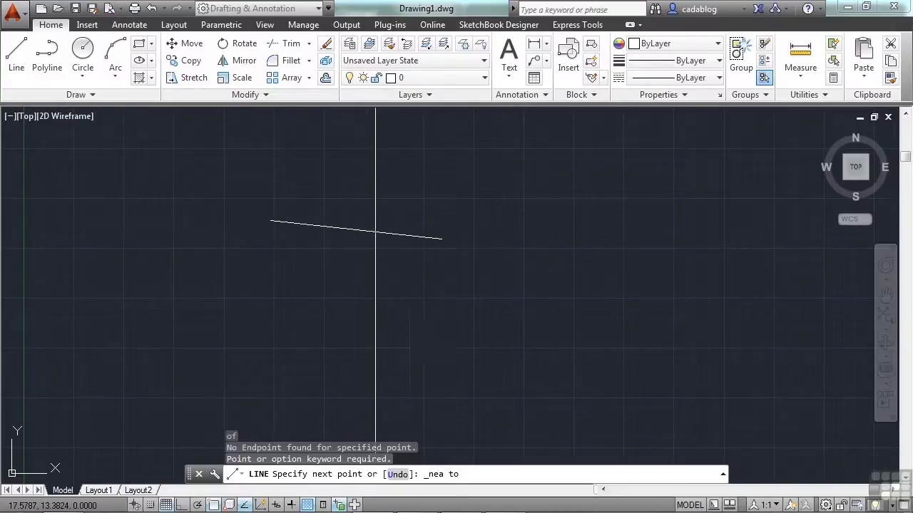
pyautogui.click(323, 226)
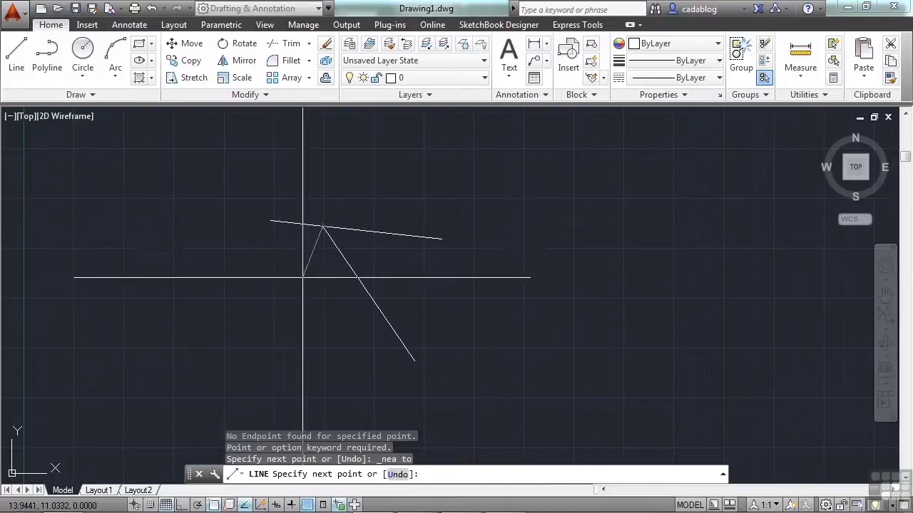
pyautogui.press('Return')
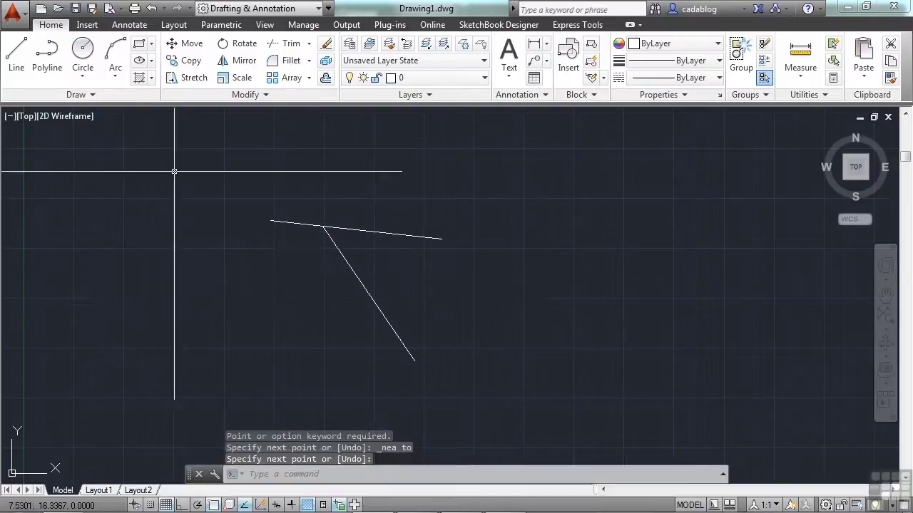